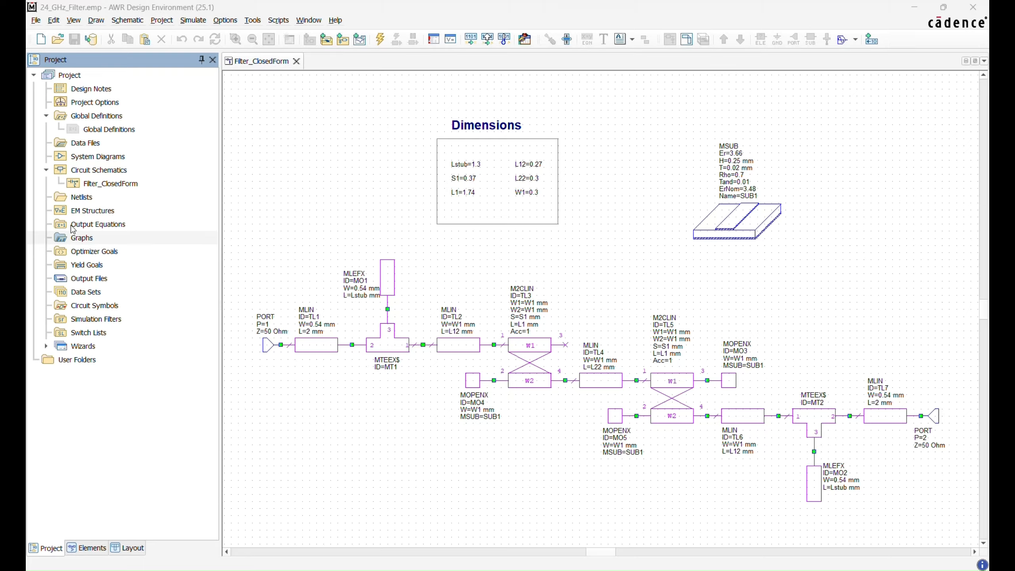
# Step: Create a rectangular graph named "Measure vs Closed Form"
pyautogui.click(79, 237)
pyautogui.rightClick(79, 237)
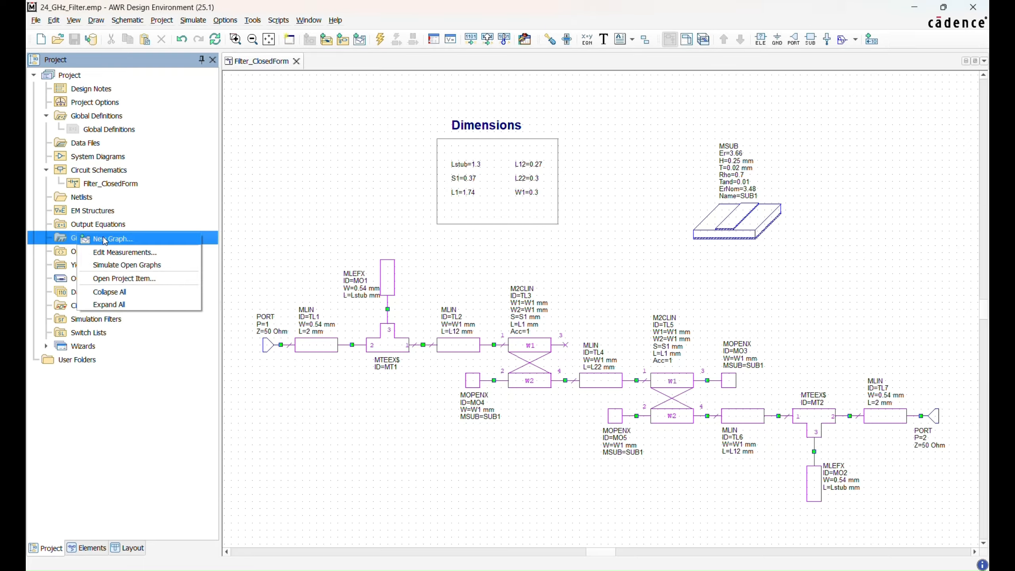
pyautogui.click(105, 239)
pyautogui.click(267, 213)
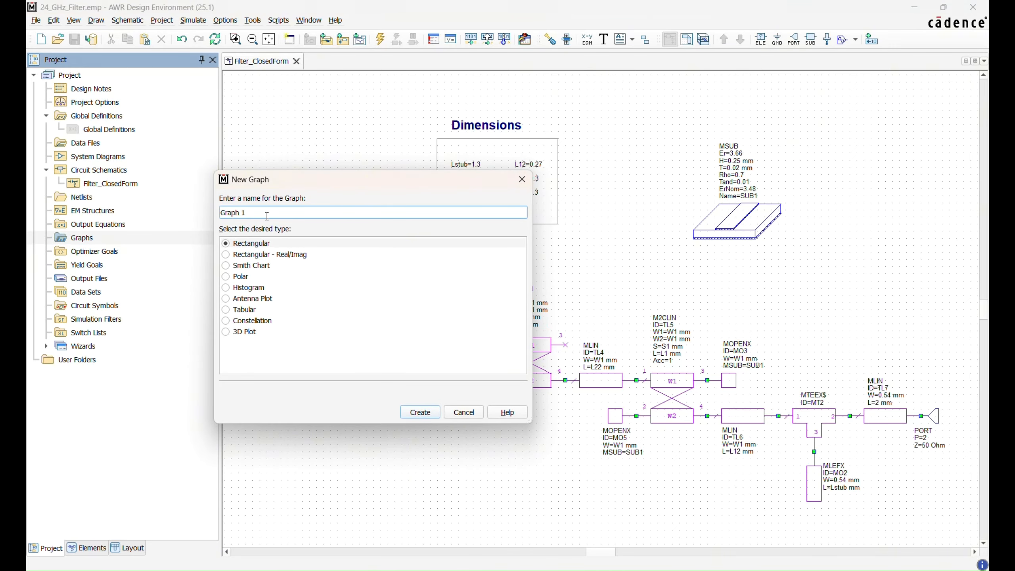
pyautogui.moveTo(241, 212); pyautogui.dragTo(218, 216)
pyautogui.hotkey('ctrl', 'a')
pyautogui.press('BackSpace')
pyautogui.write('Measure vs Closed Form')
pyautogui.click(419, 412)
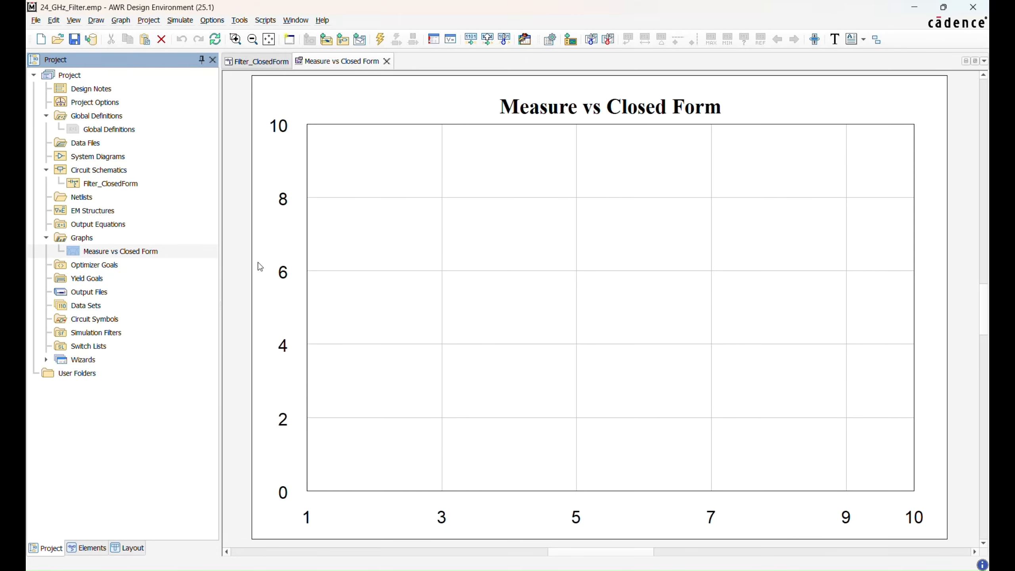
# Step: Add the S(1,1) port-parameter measurement of Filter_ClosedForm, magnitude in dB, to the Measure vs Closed Form graph
pyautogui.rightClick(157, 255)
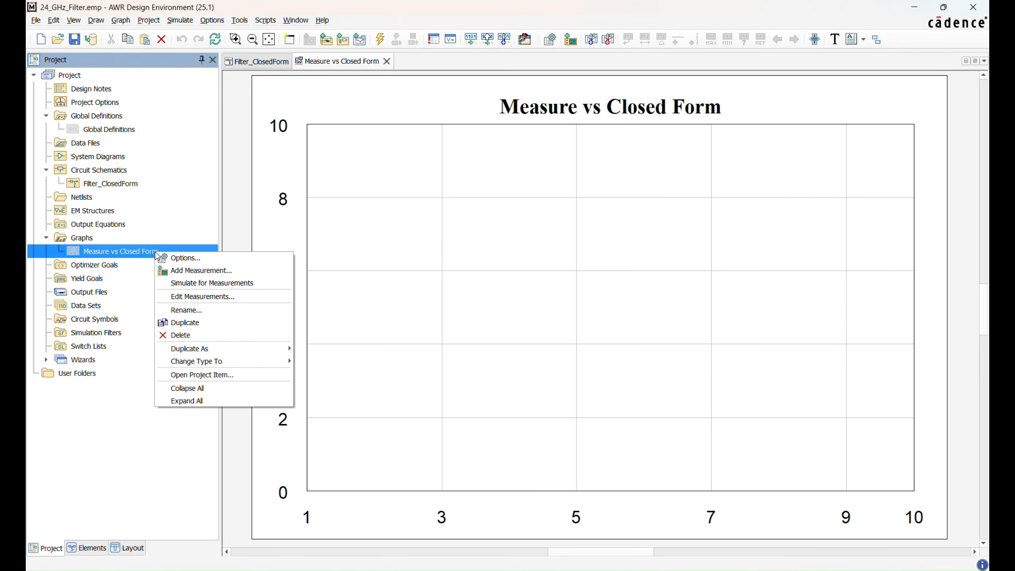
pyautogui.click(192, 270)
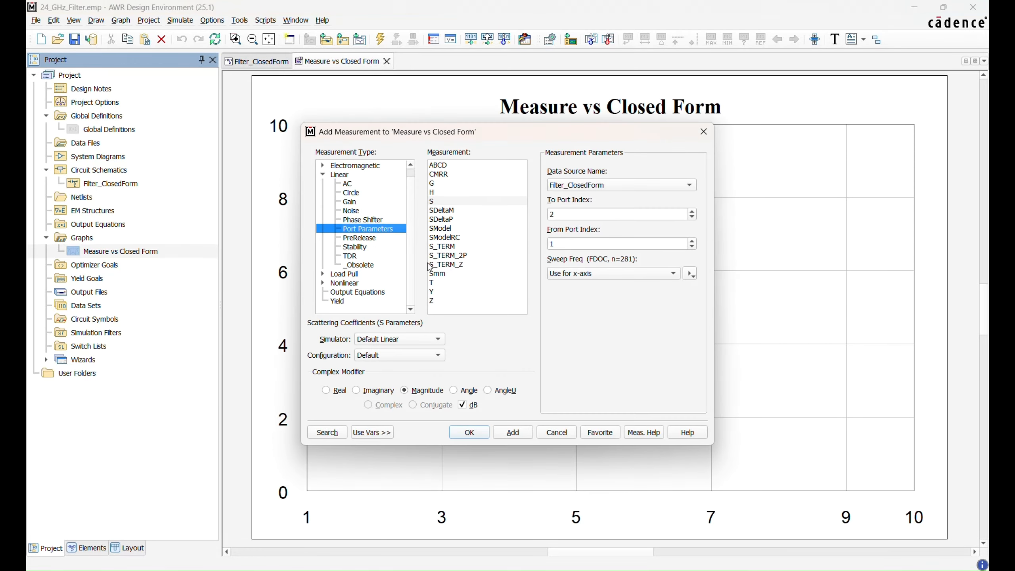
pyautogui.click(454, 201)
pyautogui.click(675, 186)
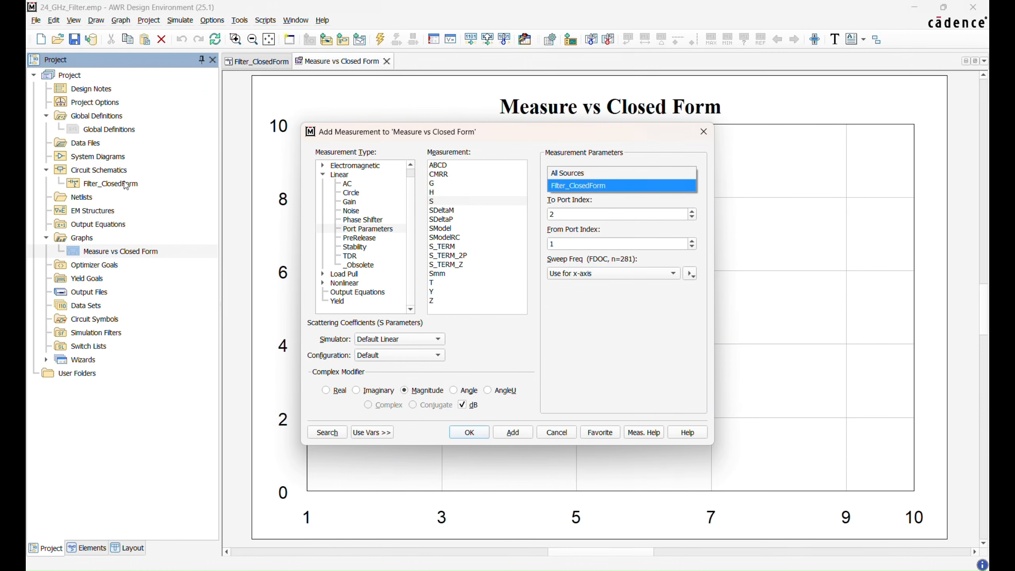
pyautogui.click(603, 185)
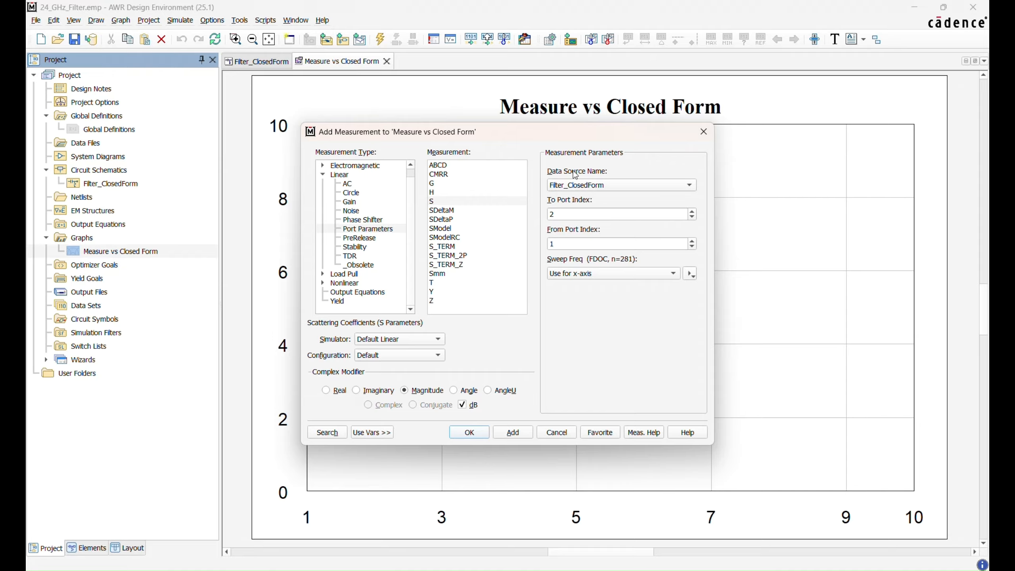
pyautogui.click(693, 218)
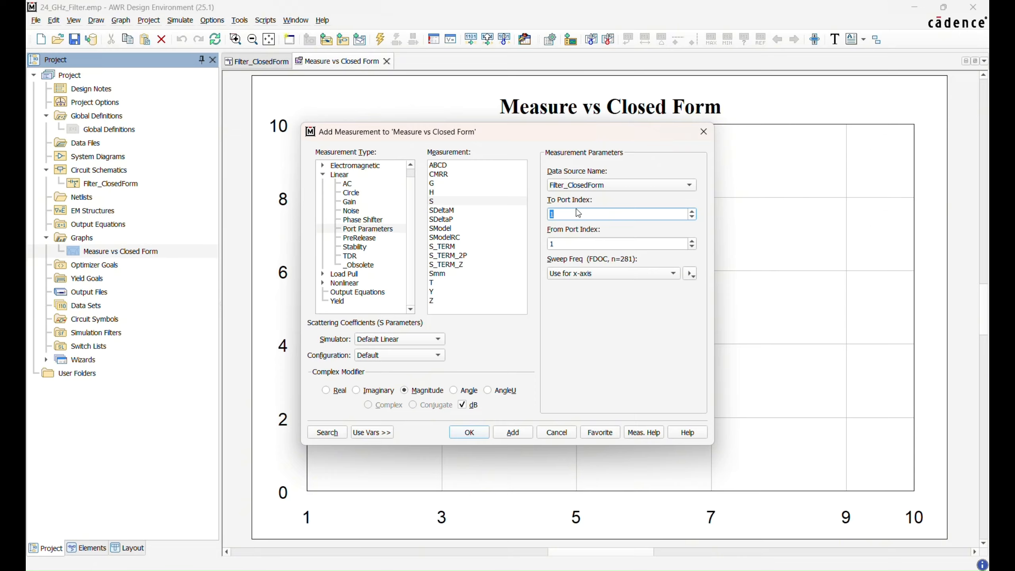
pyautogui.click(522, 433)
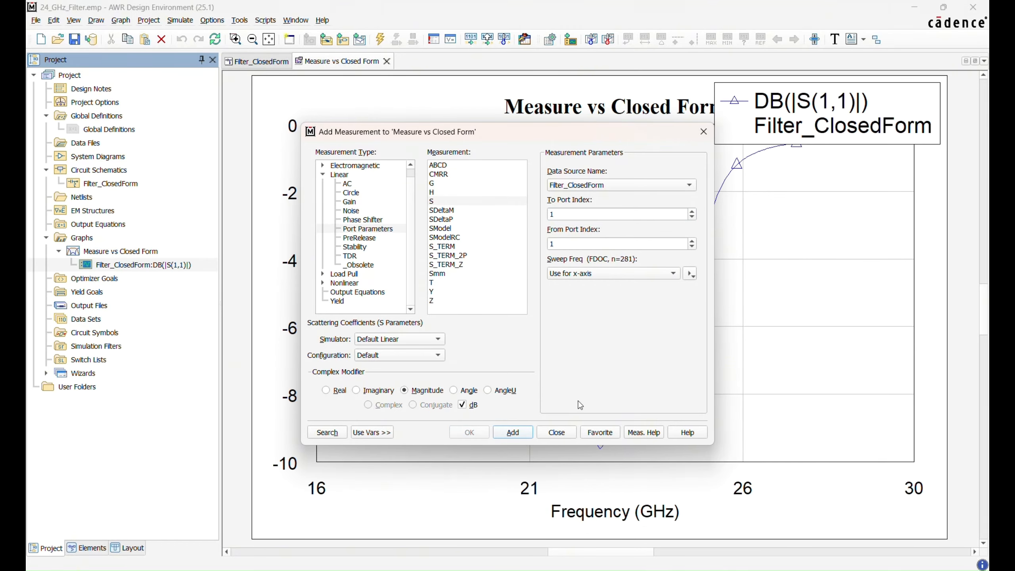
# Step: Add the S(2,1) dB measurement of Filter_ClosedForm to the same graph and run the simulation
pyautogui.click(693, 211)
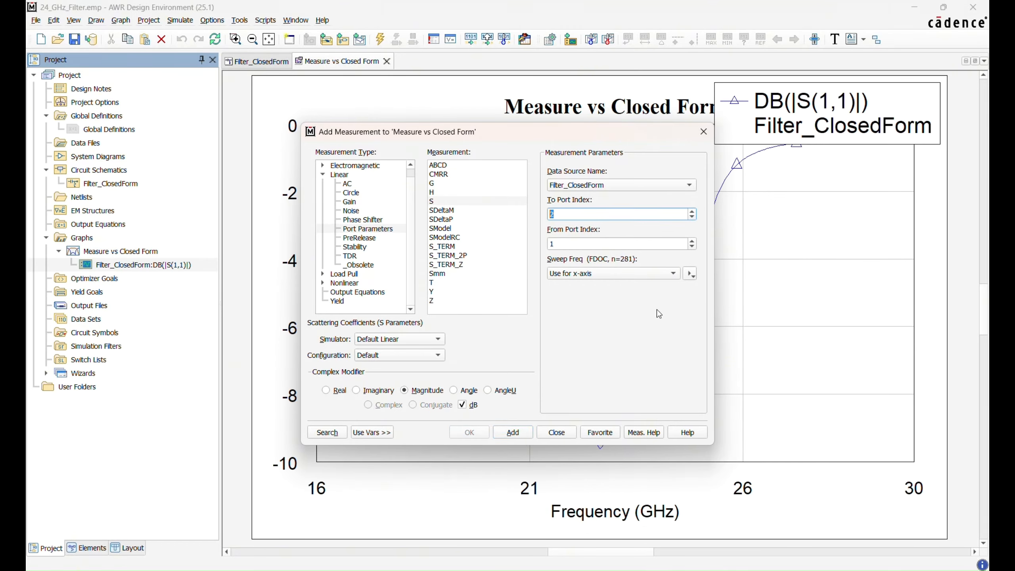
pyautogui.click(512, 429)
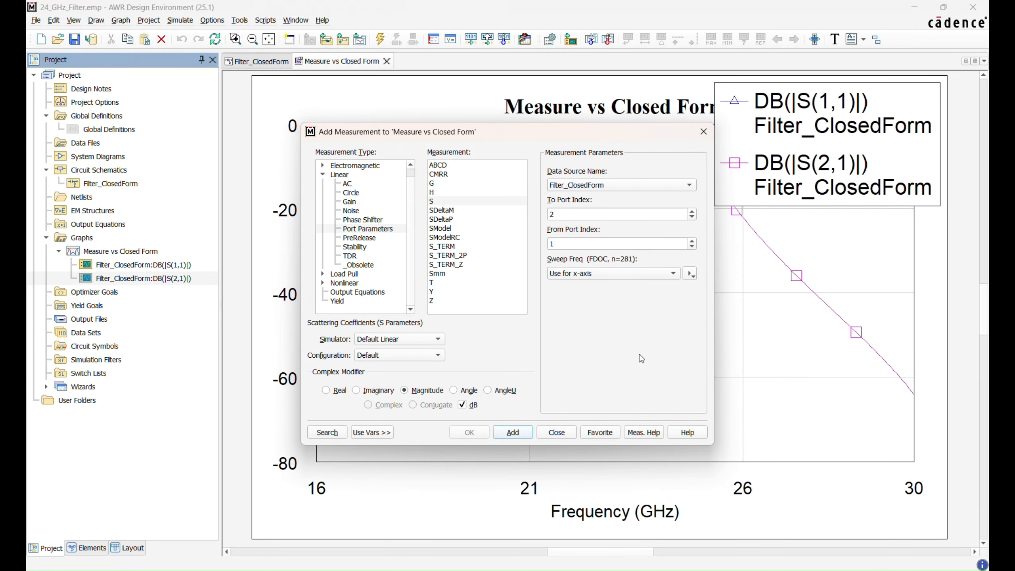
pyautogui.click(561, 430)
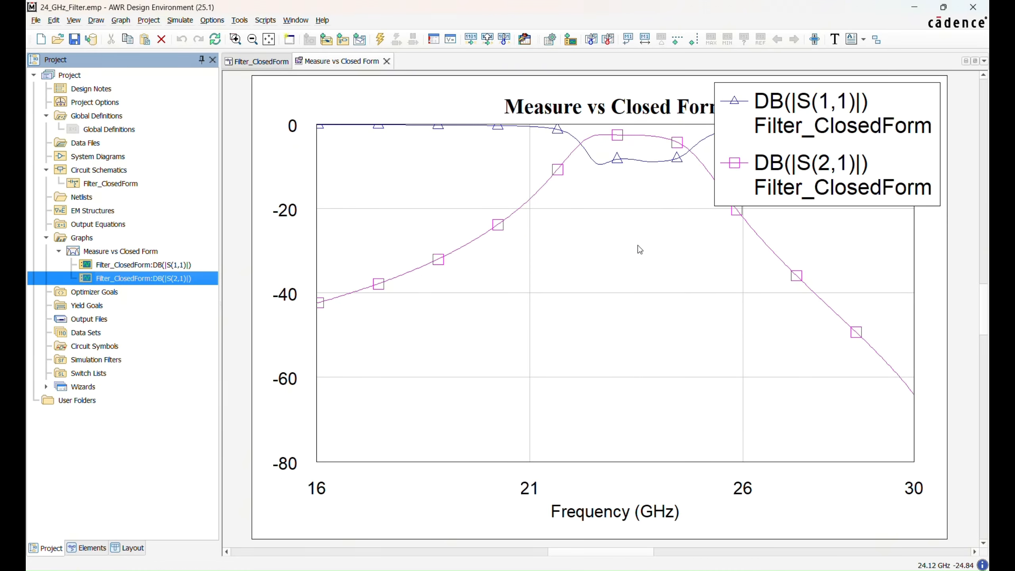
pyautogui.click(179, 20)
pyautogui.click(191, 32)
# Step: Add a marker to the S(2,1) trace and move it to about 20.5 GHz
pyautogui.rightClick(560, 179)
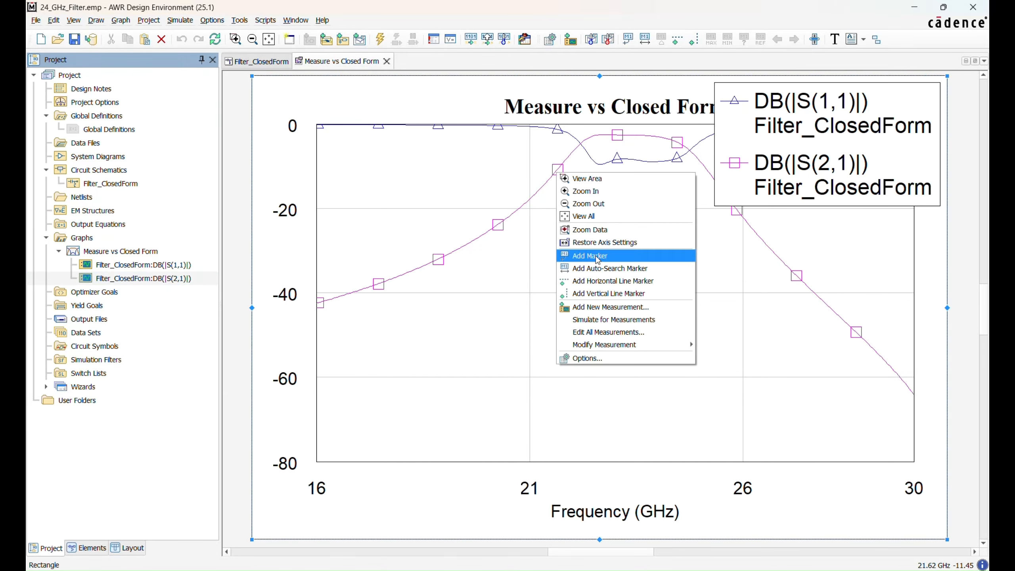
pyautogui.click(597, 258)
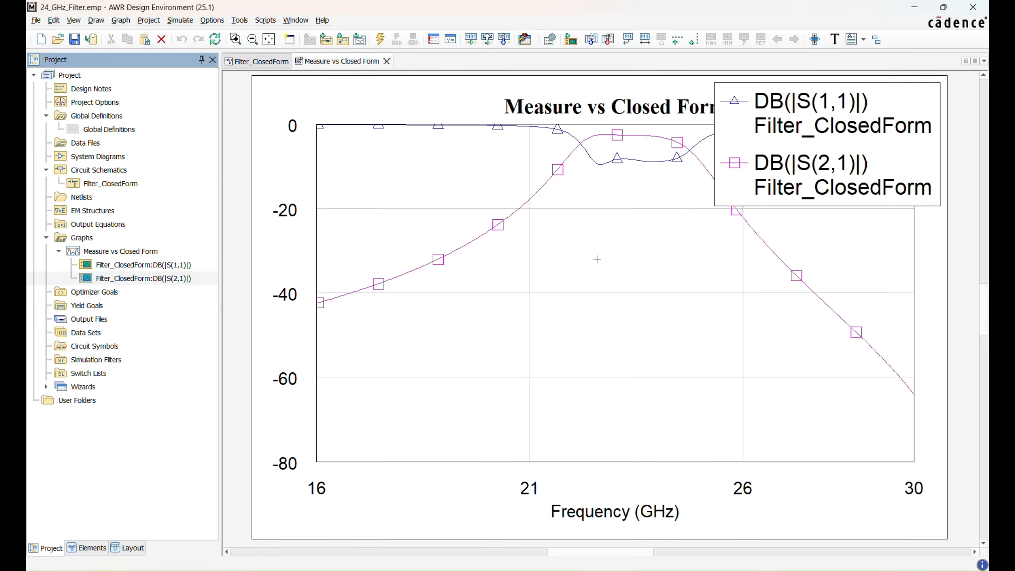
pyautogui.click(498, 224)
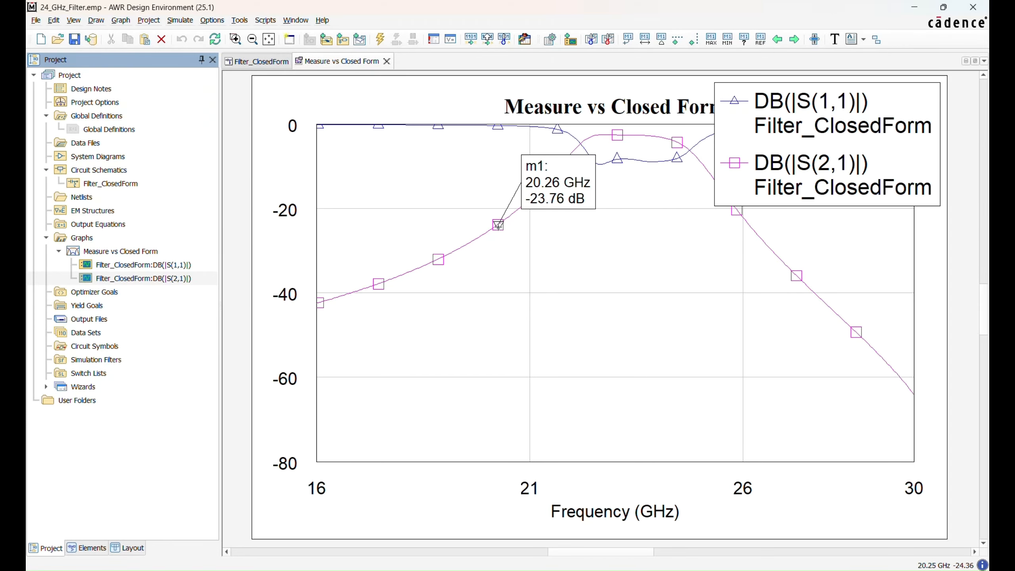
pyautogui.moveTo(498, 225)
pyautogui.mouseDown()
pyautogui.moveTo(541, 185)
pyautogui.moveTo(460, 252)
pyautogui.moveTo(350, 304)
pyautogui.moveTo(458, 276)
pyautogui.moveTo(554, 211)
pyautogui.moveTo(525, 239)
pyautogui.mouseUp()
pyautogui.click(540, 257)
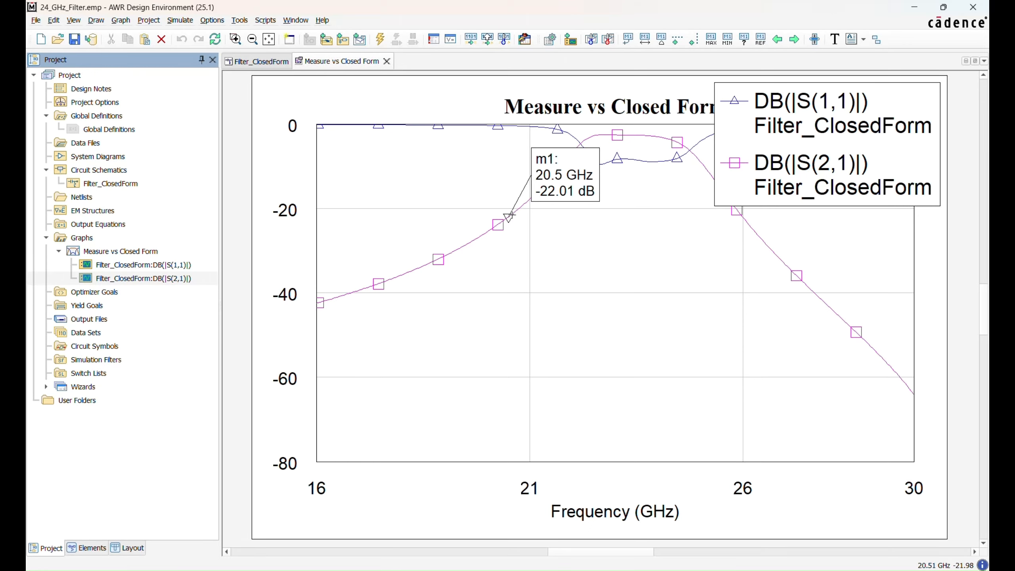
# Step: Set the graph's marker options so that the marker text color matches its trace
pyautogui.rightClick(469, 194)
pyautogui.click(512, 394)
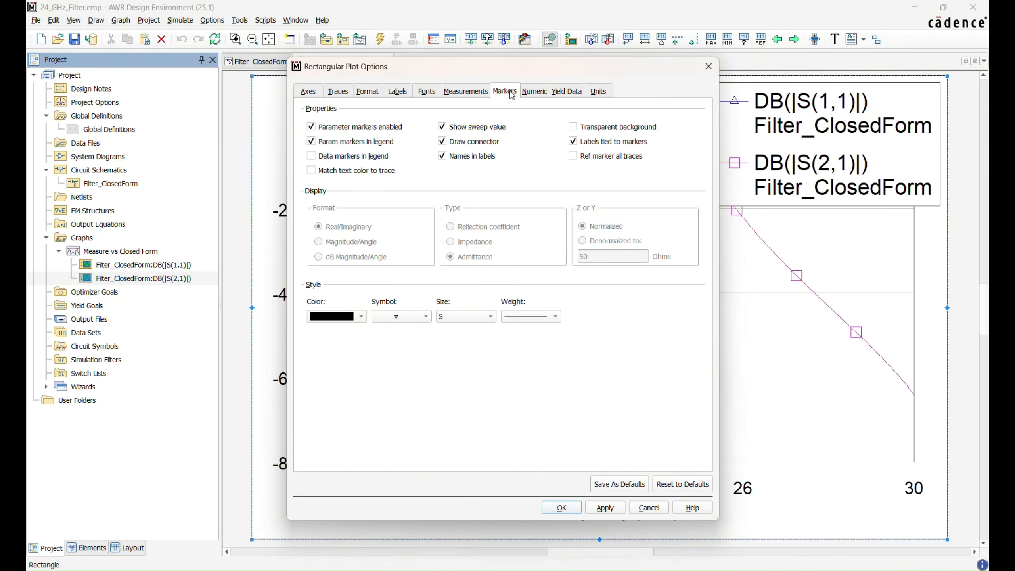
pyautogui.click(313, 172)
pyautogui.click(572, 508)
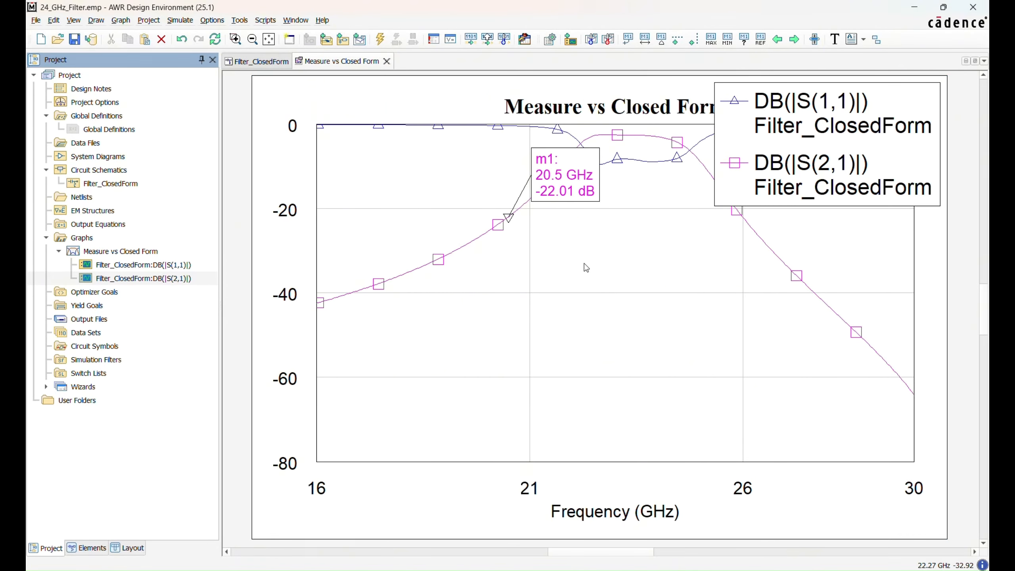
# Step: Move the S(2,1) marker to about 19.7 GHz and add a second marker on the S(1,1) trace at about 23.05 GHz
pyautogui.moveTo(510, 217); pyautogui.dragTo(475, 240)
pyautogui.rightClick(654, 237)
pyautogui.click(679, 322)
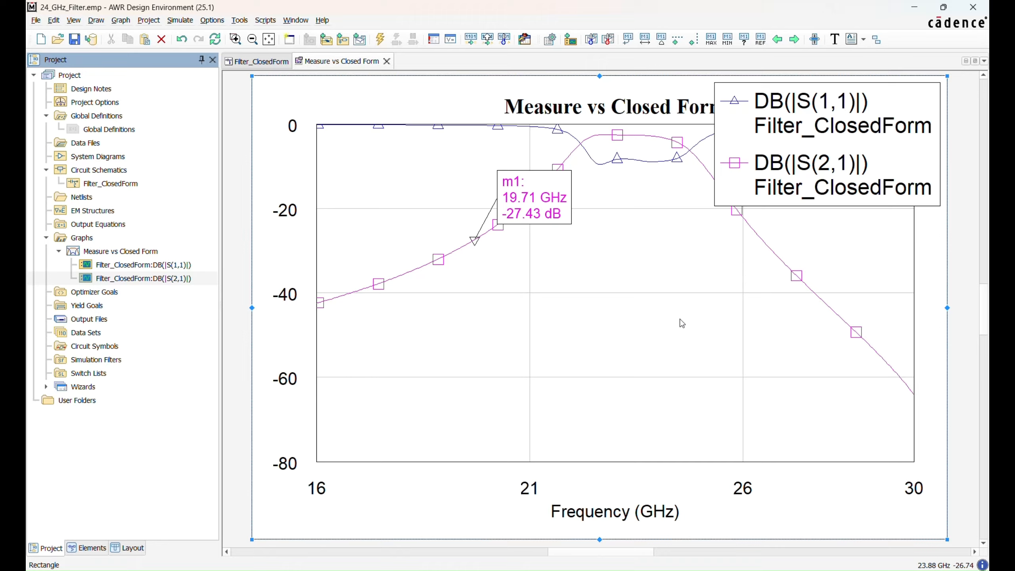
pyautogui.click(617, 159)
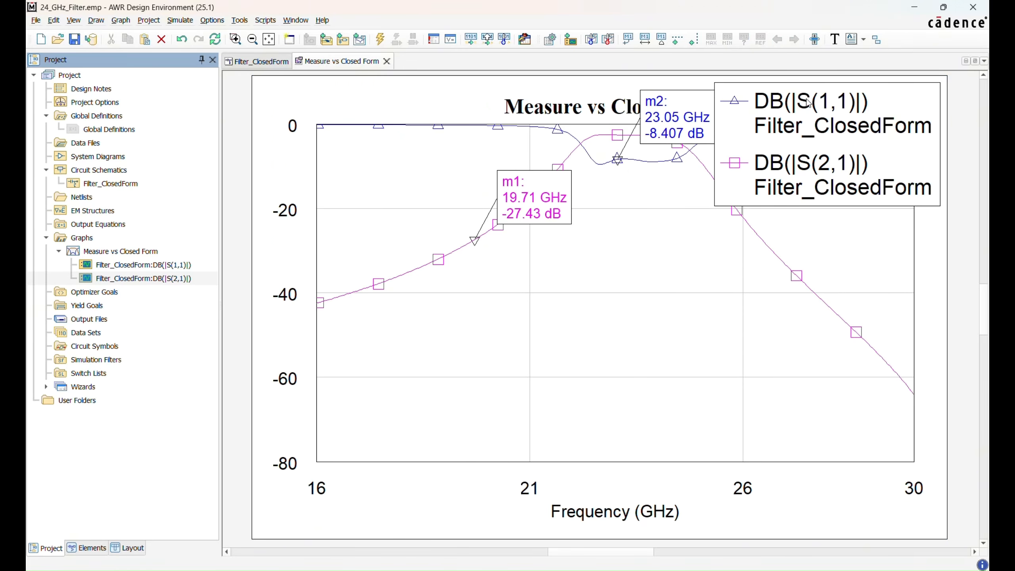
# Step: Delete both markers m2 and m1 from the graph
pyautogui.click(617, 160)
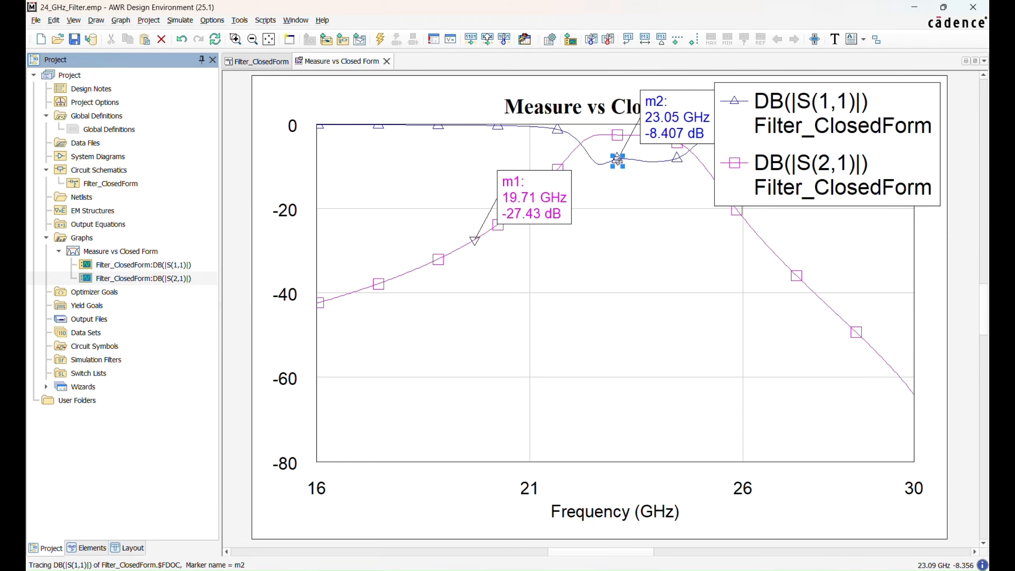
pyautogui.press('Delete')
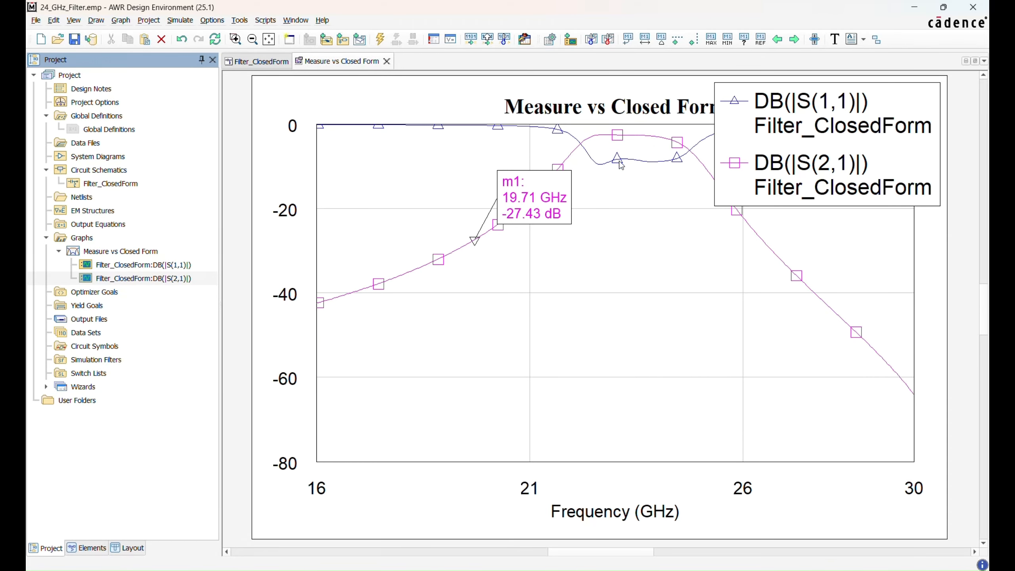
pyautogui.click(474, 240)
pyautogui.press('Delete')
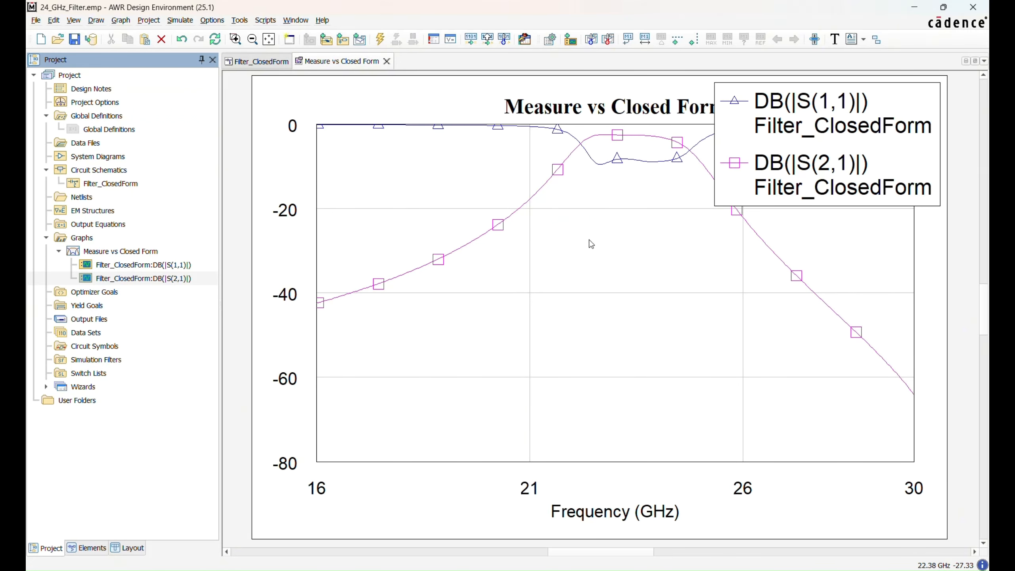
# Step: Enable tuning for the L1 and Lstub variables of the Filter_ClosedForm schematic in the variable browser
pyautogui.click(258, 62)
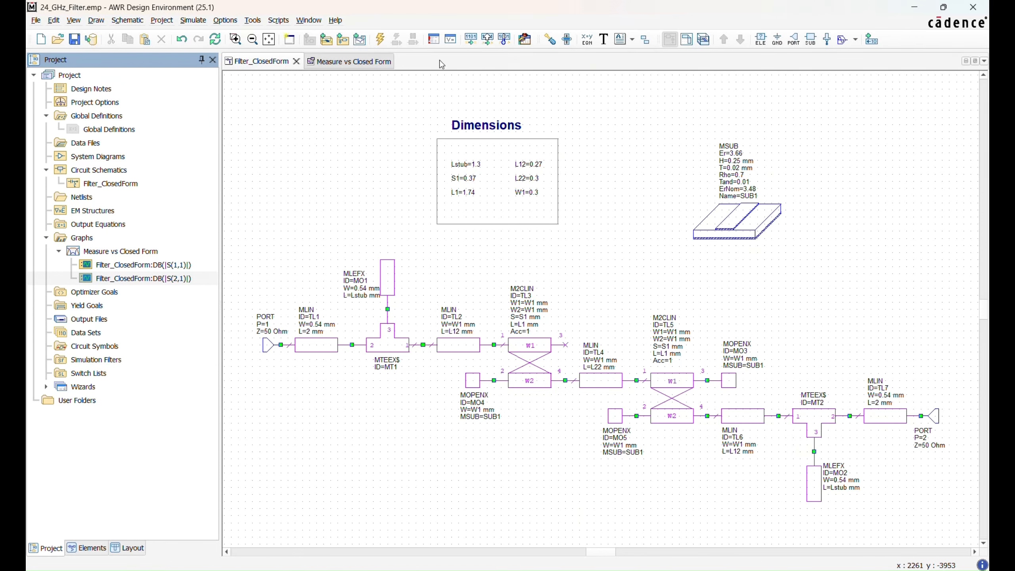
pyautogui.click(451, 39)
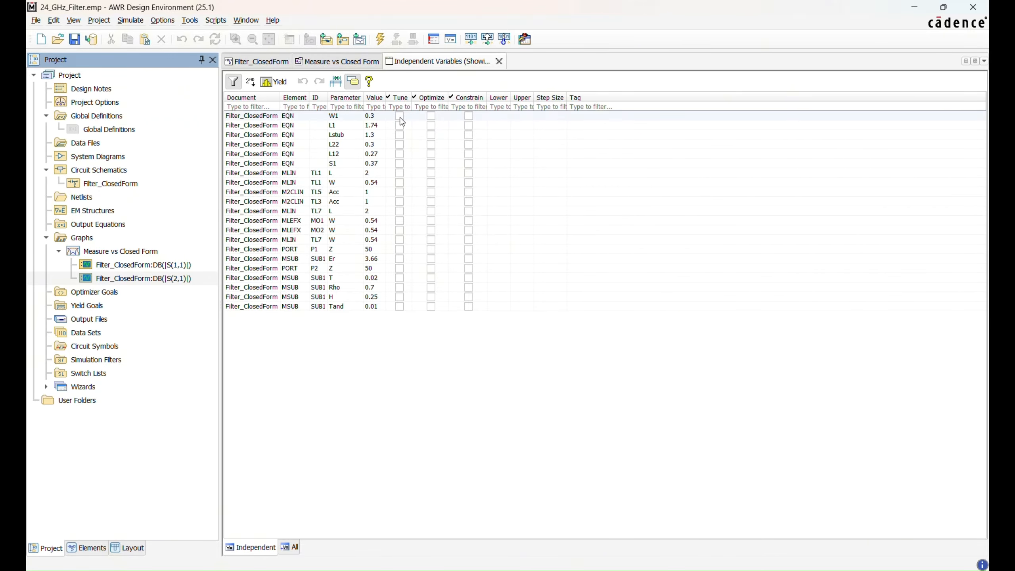
pyautogui.click(399, 126)
pyautogui.click(400, 135)
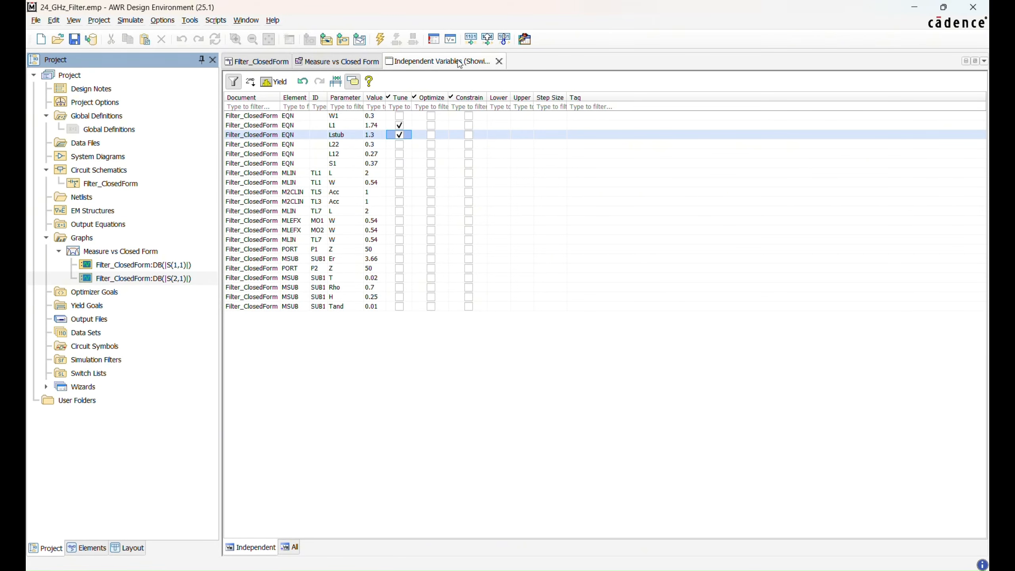
pyautogui.click(499, 61)
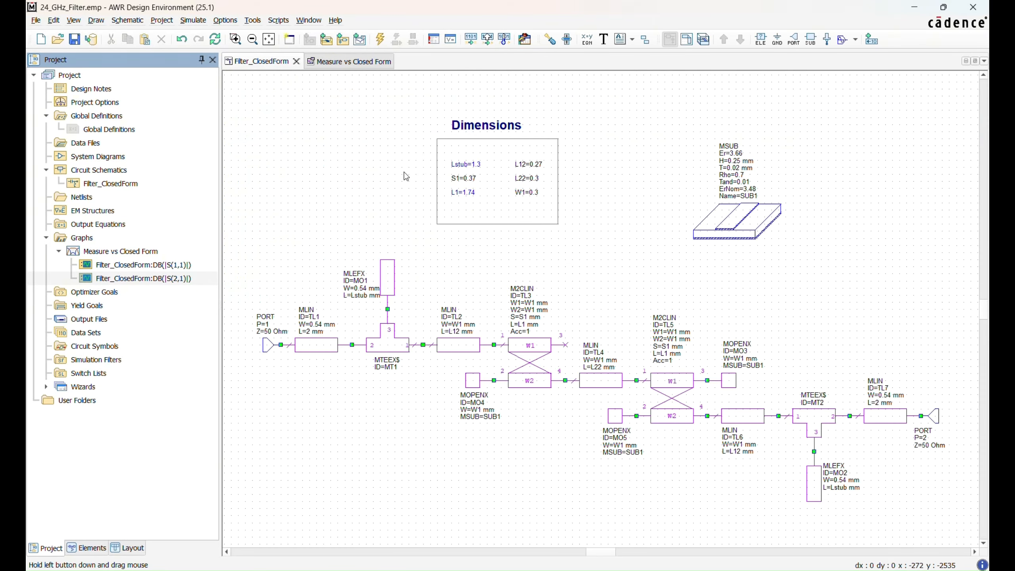
# Step: Mark the S1, L12 and L22 dimension equations in the schematic as tunable with the Tune Tool
pyautogui.click(550, 39)
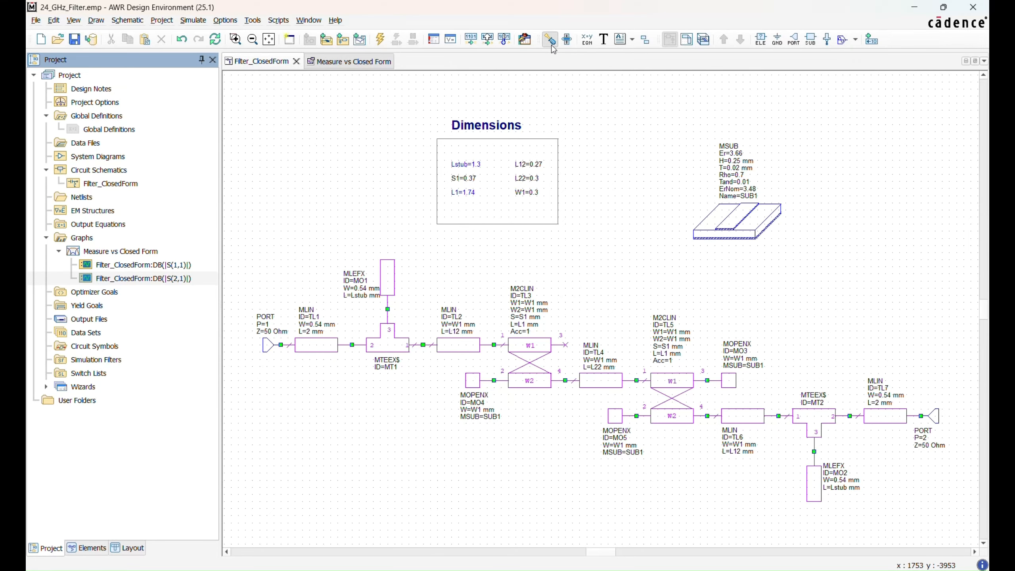
pyautogui.click(463, 178)
pyautogui.press('Escape')
# Step: Open the Tuner and set the lower limits to 1 for L1, 0.02 for Lstub and 0.006 for L12
pyautogui.click(568, 39)
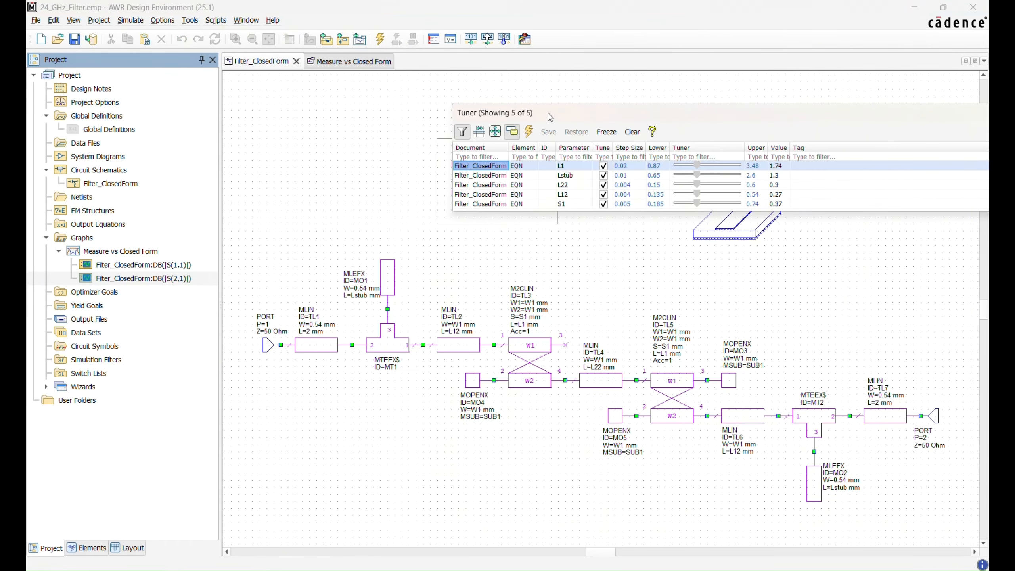
pyautogui.moveTo(547, 113); pyautogui.dragTo(376, 99)
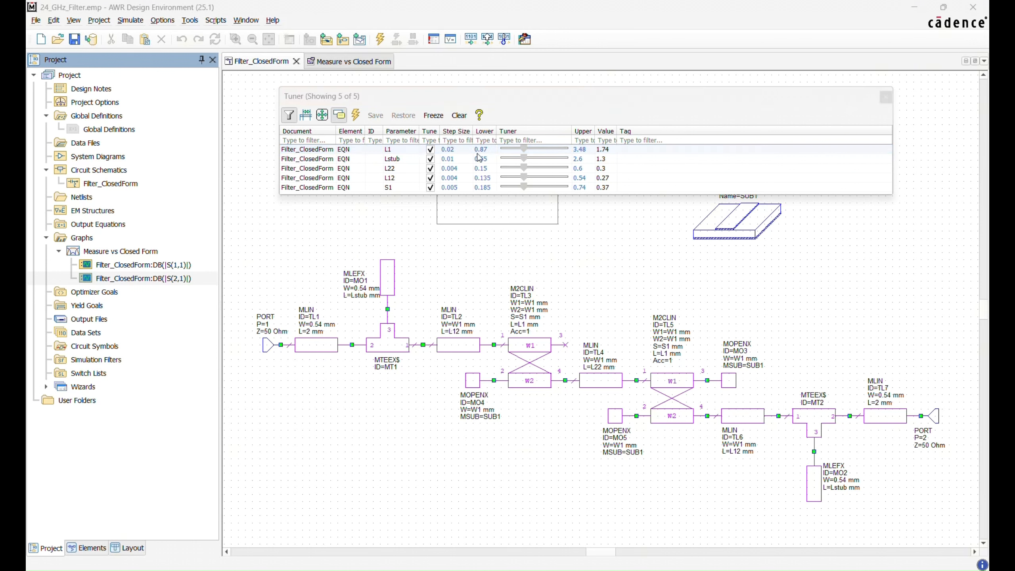
pyautogui.doubleClick(489, 149)
pyautogui.write('1')
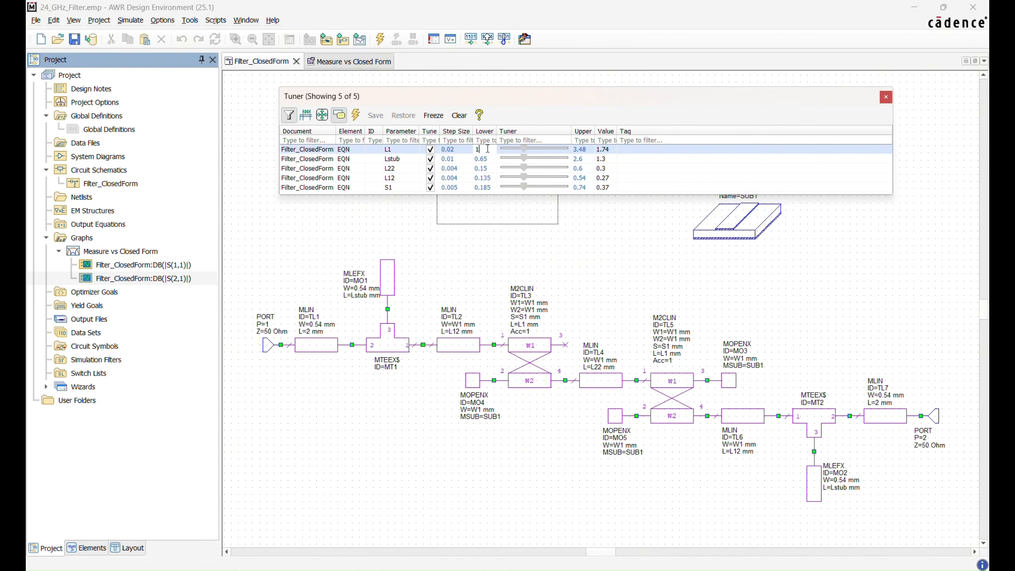
pyautogui.press('Return')
pyautogui.doubleClick(491, 176)
pyautogui.write('0.006')
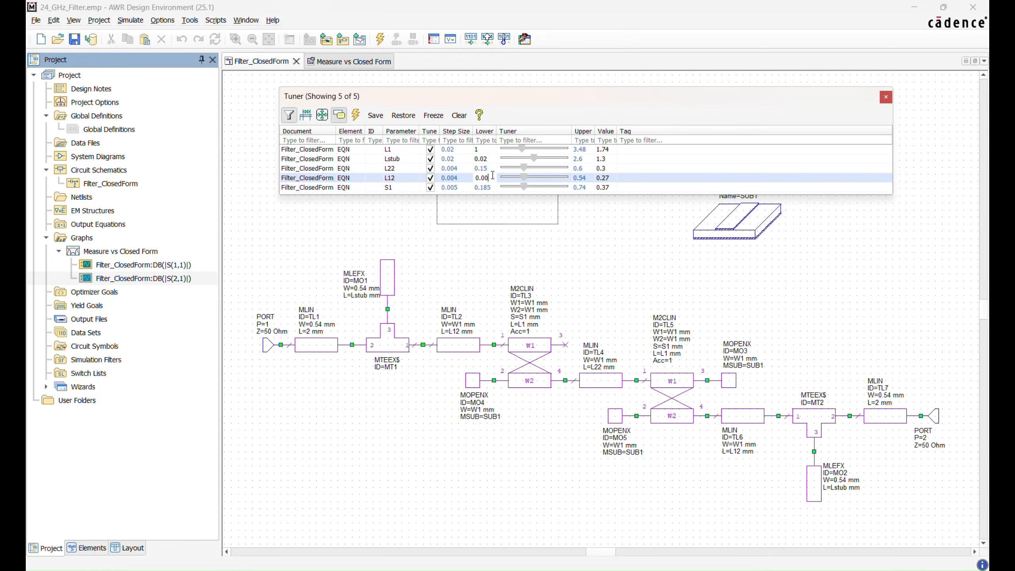
pyautogui.press('Return')
# Step: Set the Tuner's lower limits to 0.006 for L22 and 0.004 for S1
pyautogui.doubleClick(494, 169)
pyautogui.write('0.006')
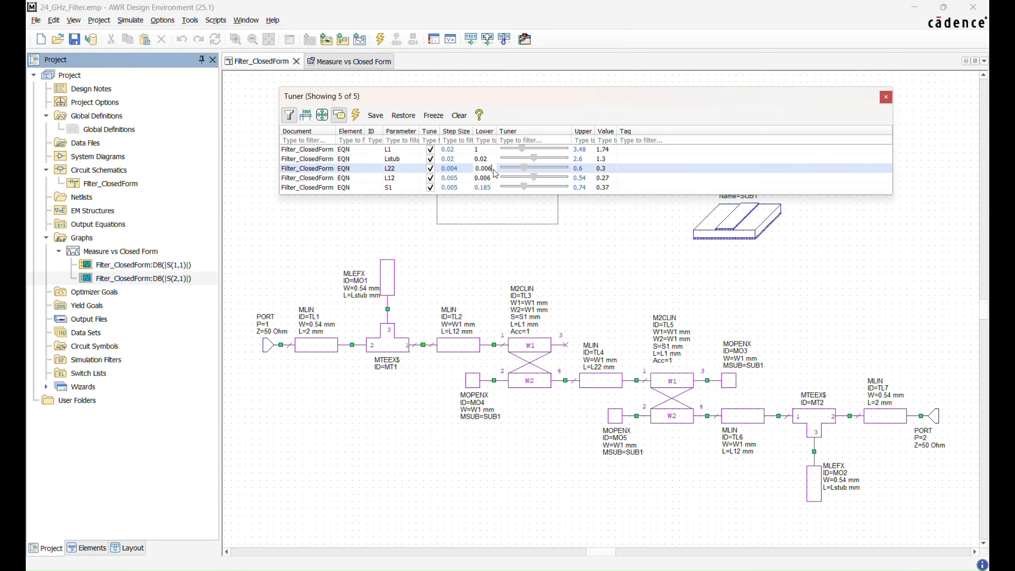
pyautogui.press('Return')
pyautogui.doubleClick(492, 187)
pyautogui.write('0.004')
pyautogui.press('Return')
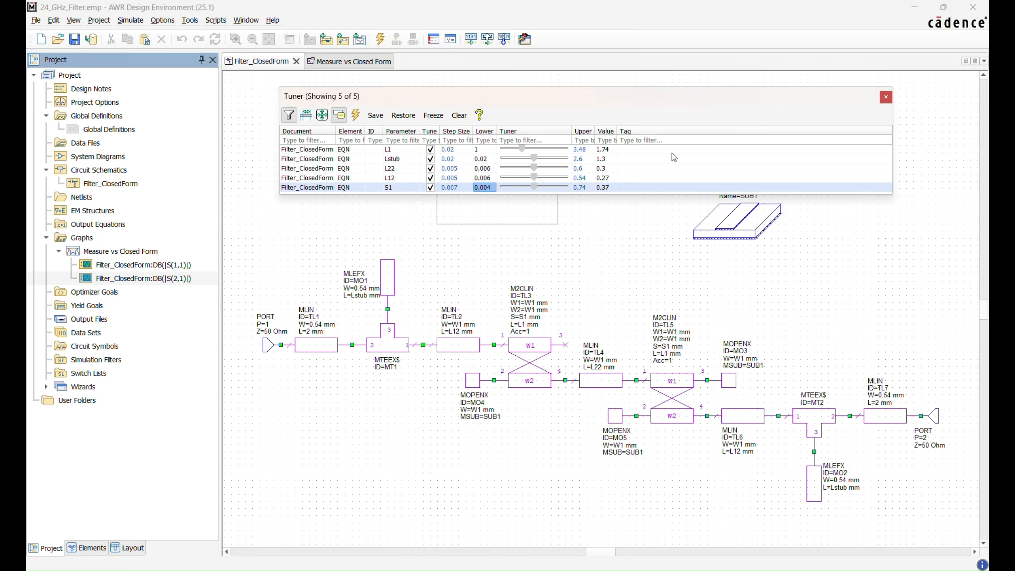
# Step: Set the Tuner's upper limits to 3 for L1 and 0.6 for L12
pyautogui.doubleClick(581, 149)
pyautogui.write('3')
pyautogui.press('Return')
pyautogui.doubleClick(591, 158)
pyautogui.press('Return')
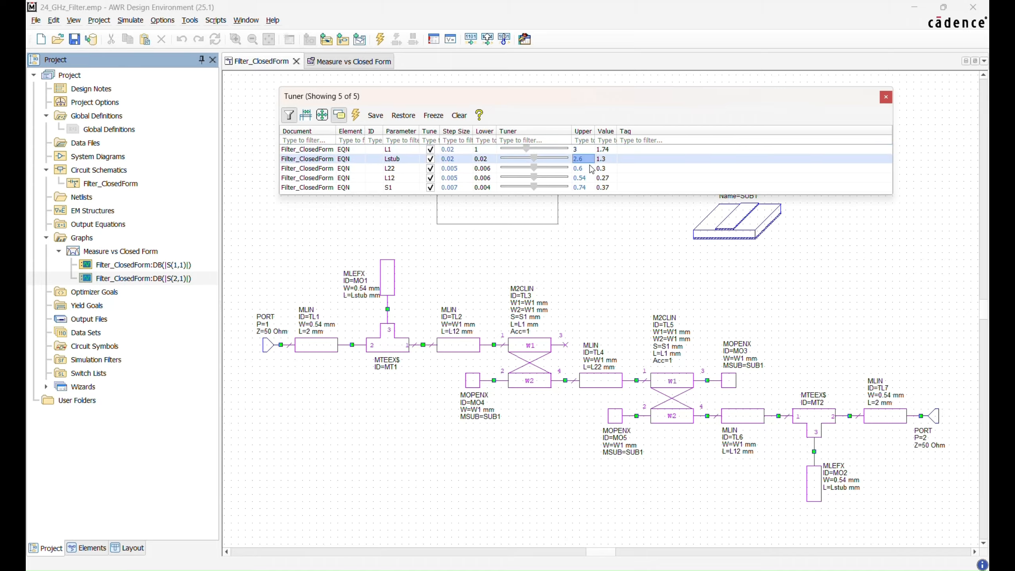
pyautogui.click(587, 168)
pyautogui.click(587, 169)
pyautogui.doubleClick(583, 178)
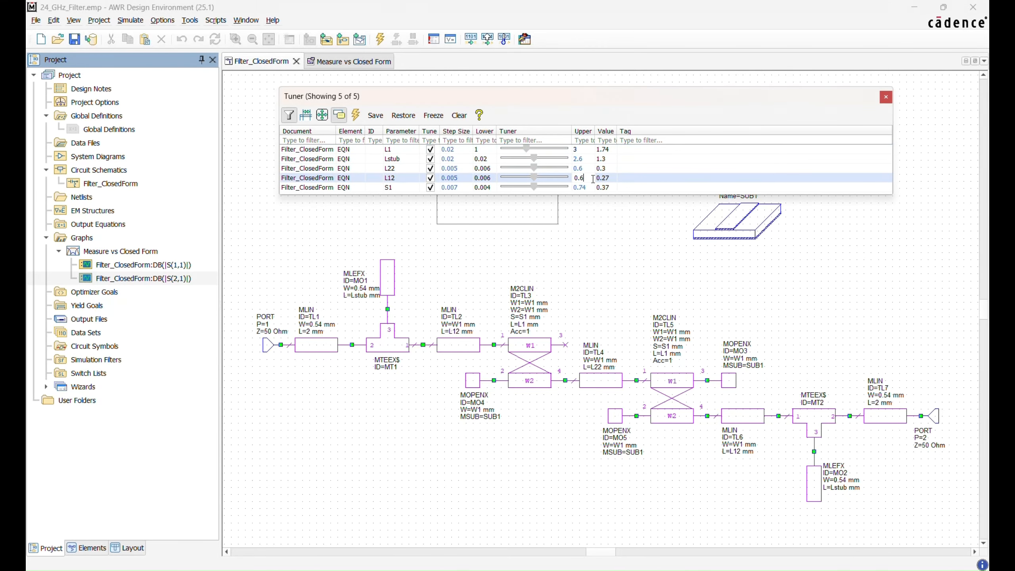
pyautogui.write('0.6')
# Step: Set the Tuner's upper limits to 0.7 for S1 and 3 for Lstub
pyautogui.doubleClick(587, 188)
pyautogui.write('0.7')
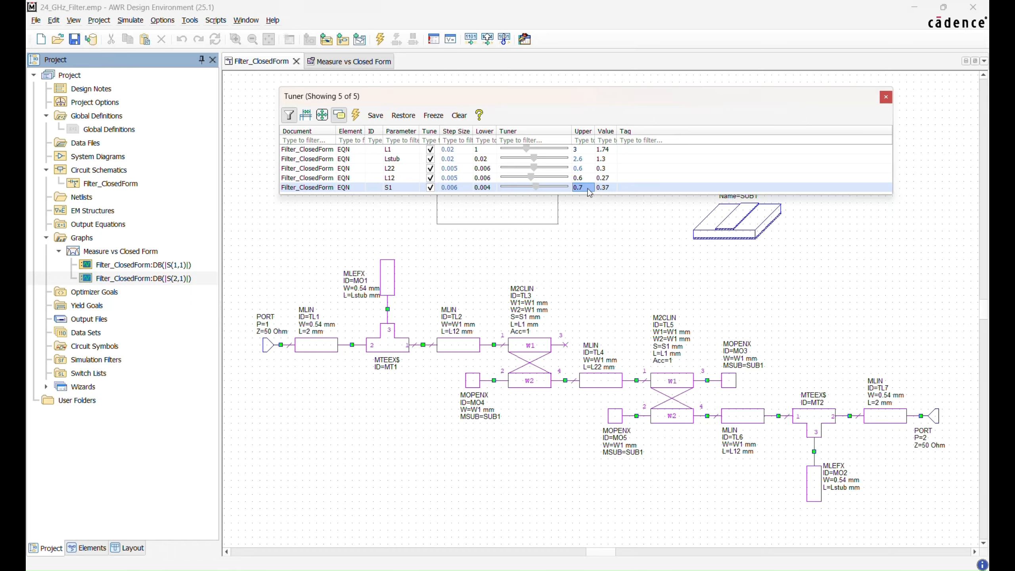
pyautogui.doubleClick(591, 158)
pyautogui.write('3')
pyautogui.press('Return')
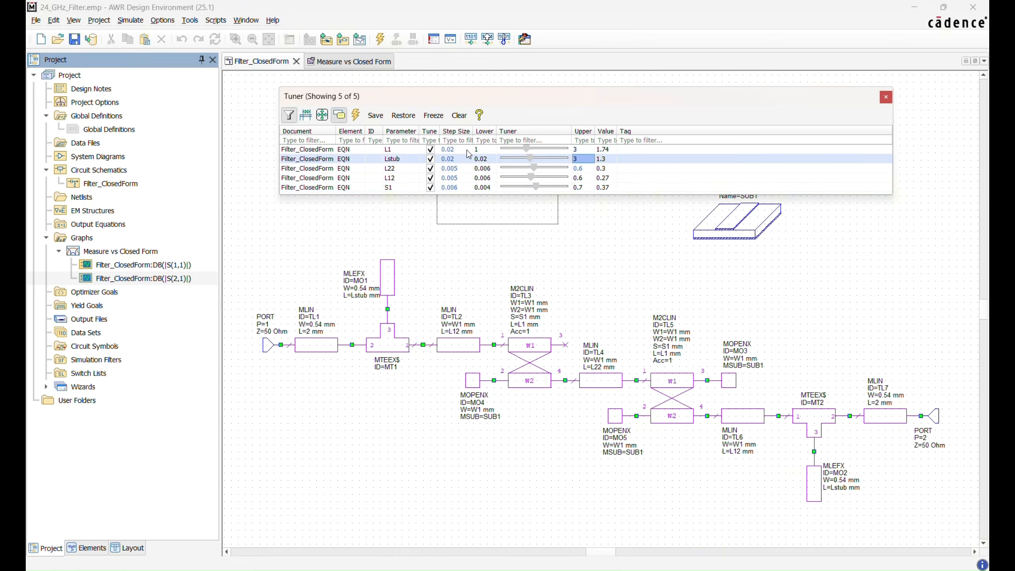
# Step: Set the Tuner's step sizes to 0.006 for L22 and L12 and 0.004 for S1
pyautogui.doubleClick(462, 168)
pyautogui.press('BackSpace')
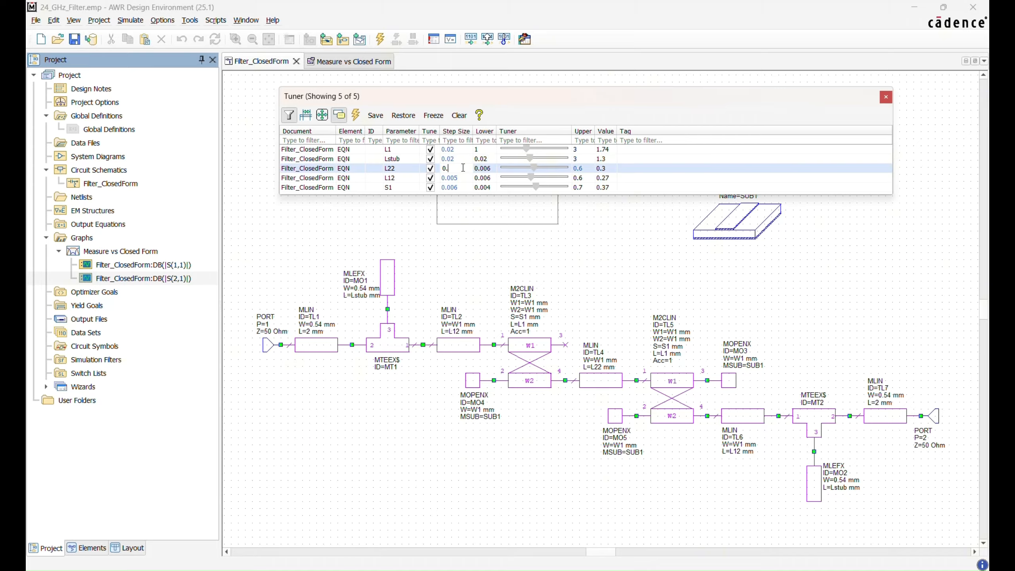
pyautogui.write('006')
pyautogui.doubleClick(465, 179)
pyautogui.write('0.006')
pyautogui.press('Return')
pyautogui.doubleClick(465, 188)
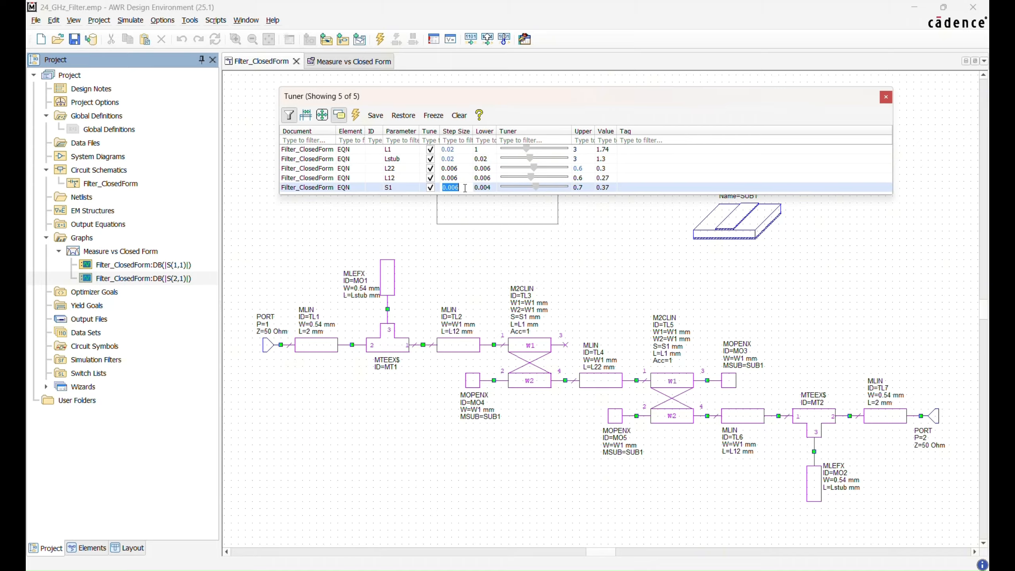
pyautogui.write('0.004')
pyautogui.press('Return')
# Step: Tile the schematic and graph windows vertically and move the Tuner slightly up, clear of the graph's plot
pyautogui.click(245, 20)
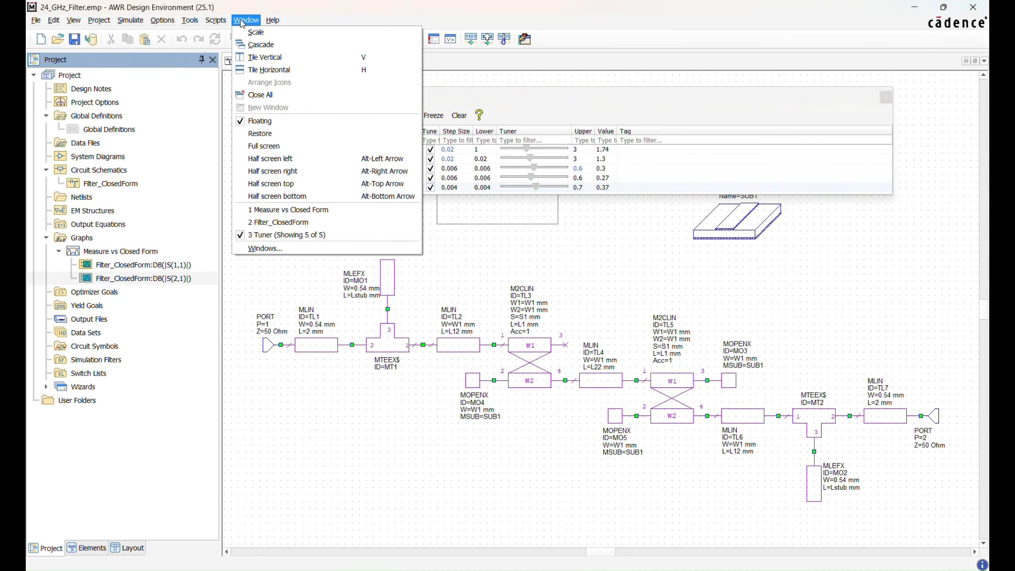
pyautogui.click(259, 58)
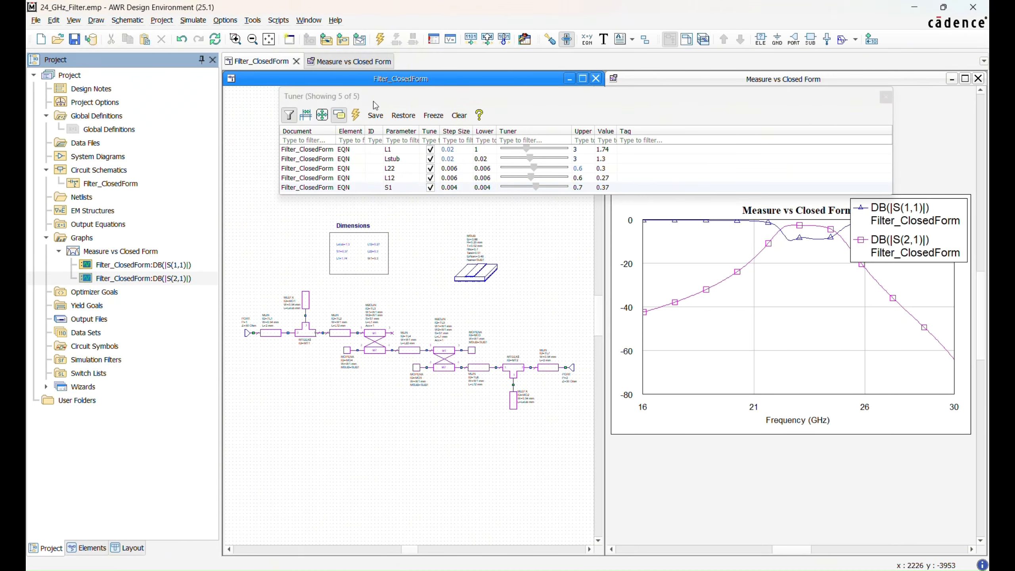
pyautogui.moveTo(488, 100); pyautogui.dragTo(499, 85)
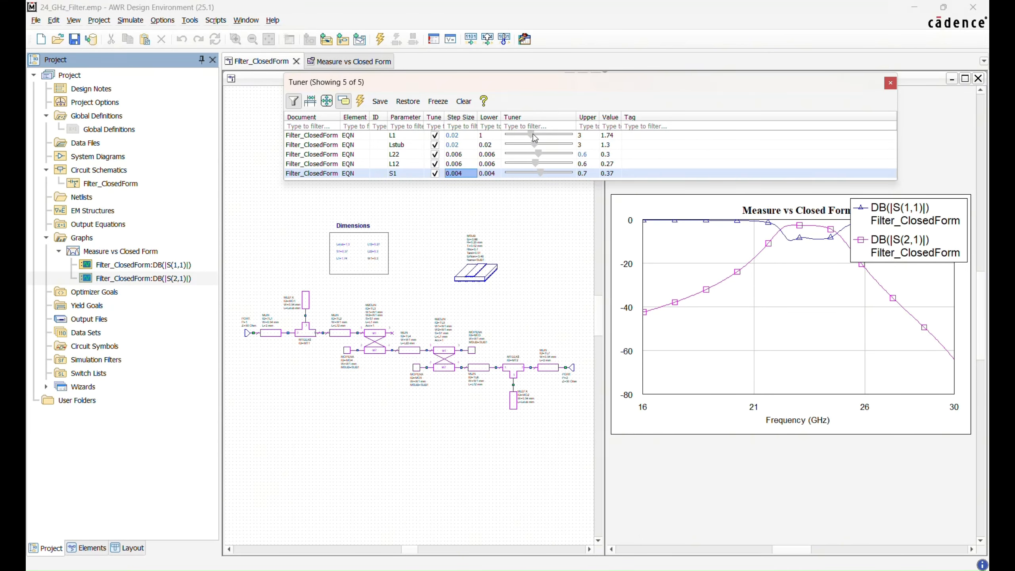
# Step: Tune the filter dimensions to 1.76 for L1, 0.27 for L22 and about 0.324 for L12
pyautogui.moveTo(535, 139); pyautogui.dragTo(542, 168)
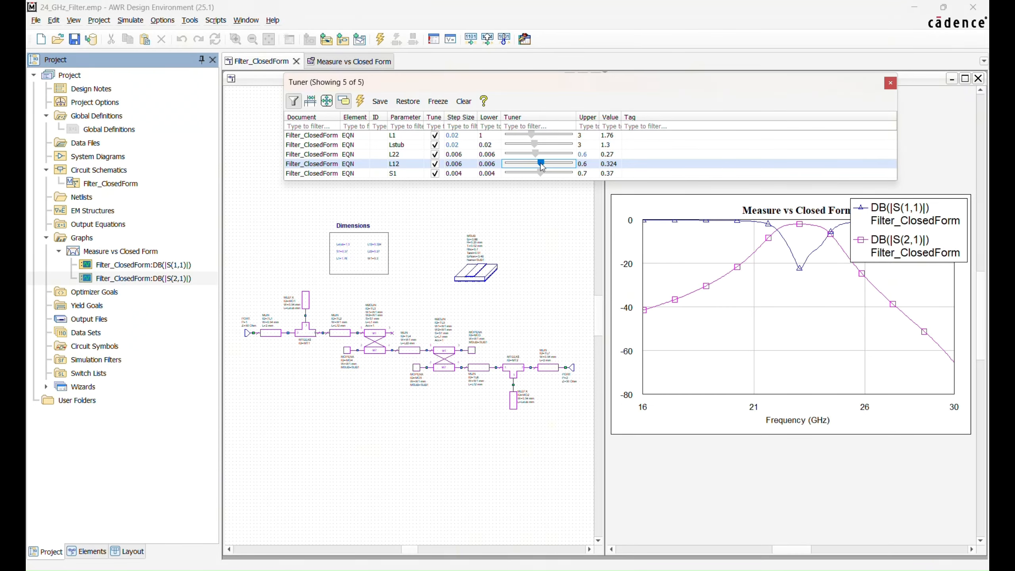